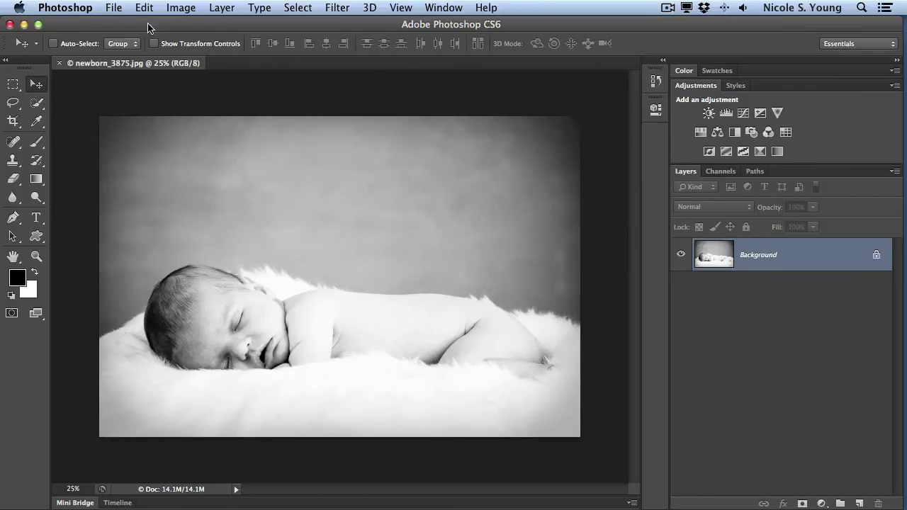
Step: Place cafe.jpg into the newborn photo as a new layer
click(113, 7)
click(151, 239)
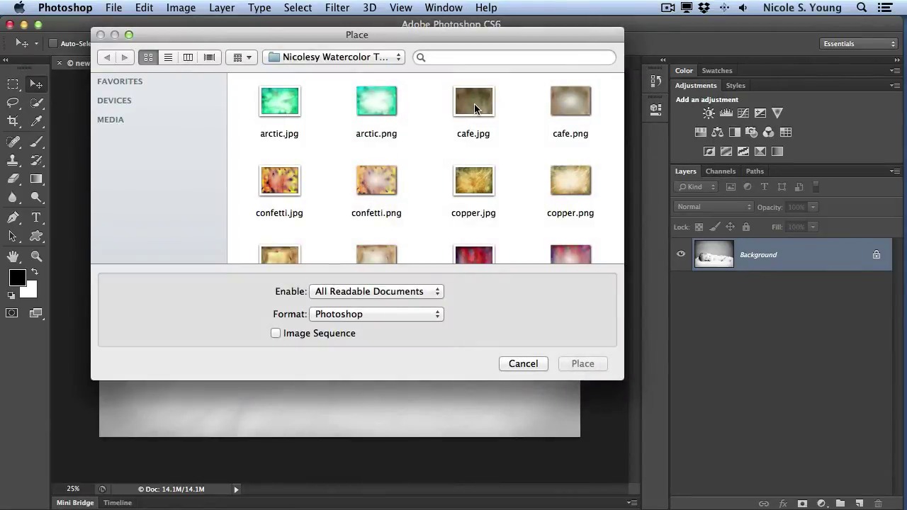
click(476, 108)
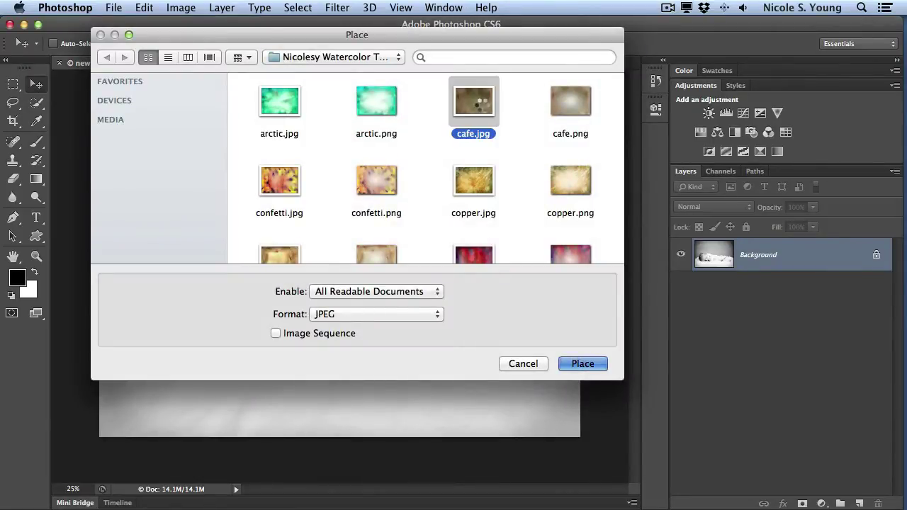
double_click(481, 106)
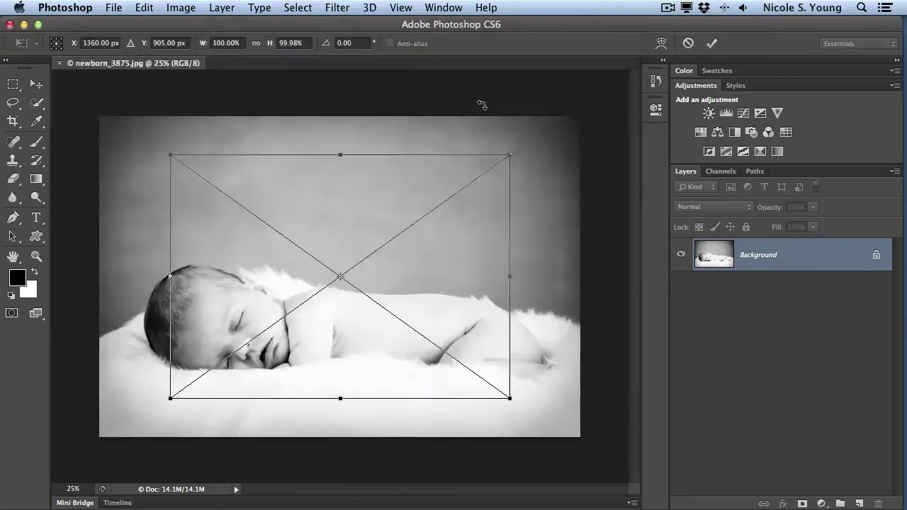
Step: Stretch the cafe texture to the photo's edges and commit the transform
drag(284, 200, 217, 168)
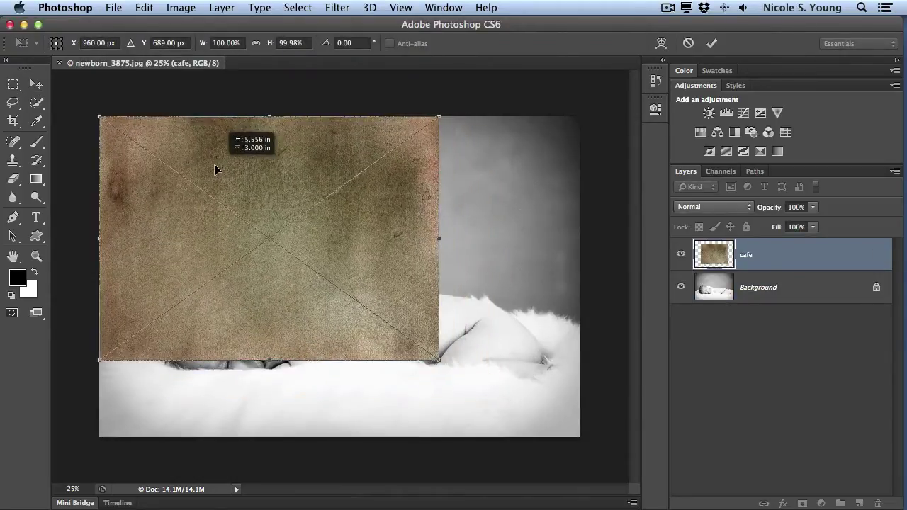
drag(441, 235, 580, 242)
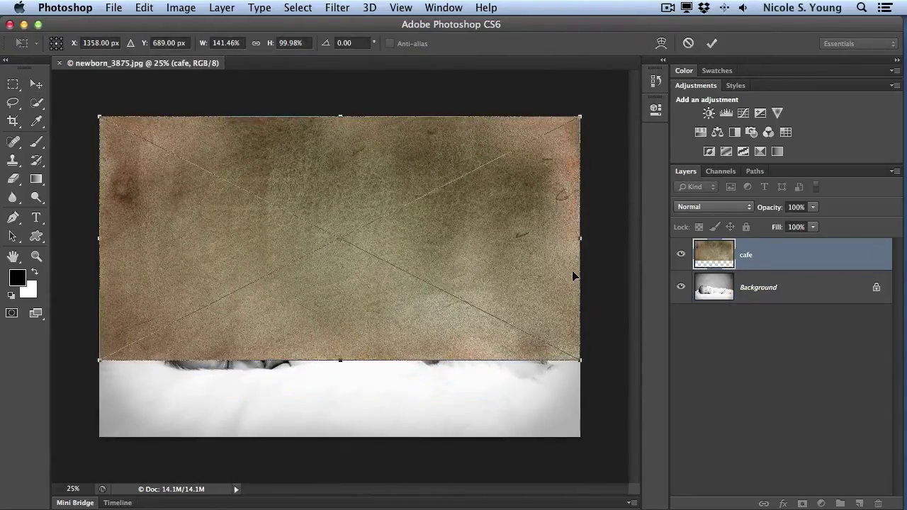
drag(341, 361, 346, 436)
click(712, 45)
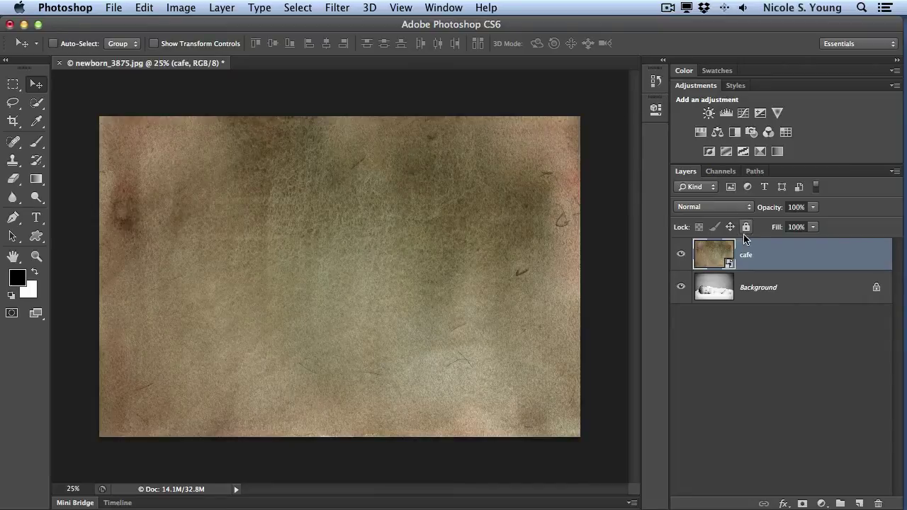
Step: Set the cafe layer's blend mode to Overlay after briefly comparing Soft Light
click(709, 207)
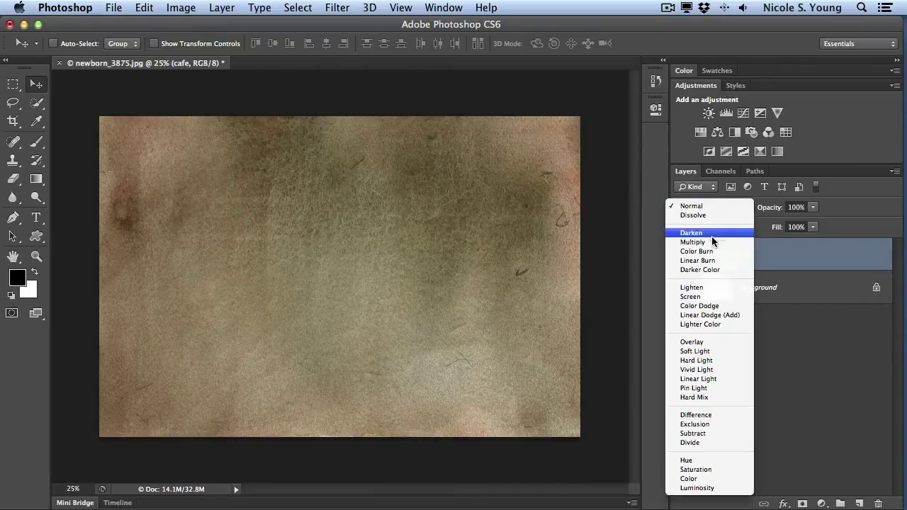
click(712, 342)
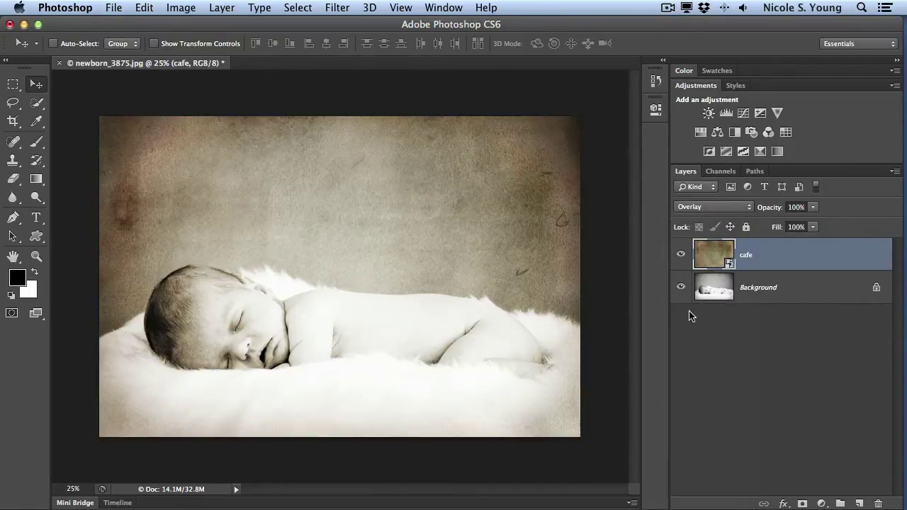
click(697, 207)
click(698, 216)
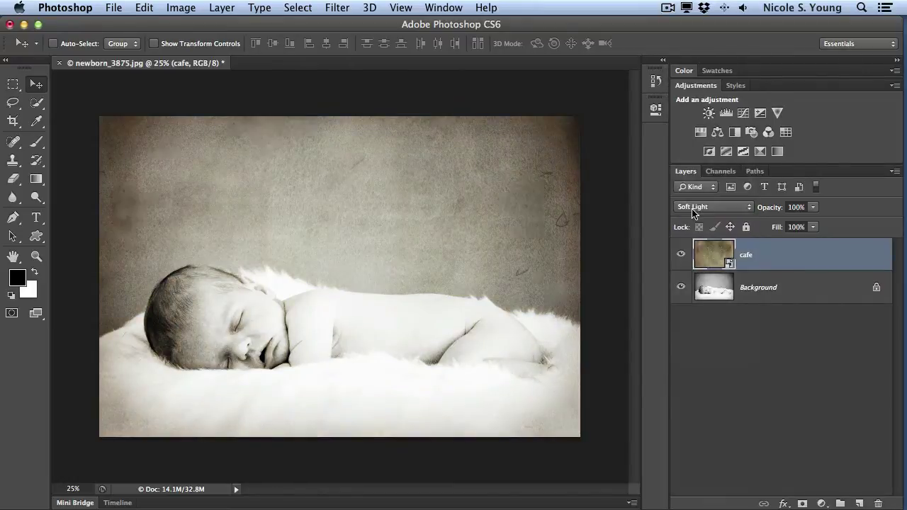
click(716, 209)
click(711, 198)
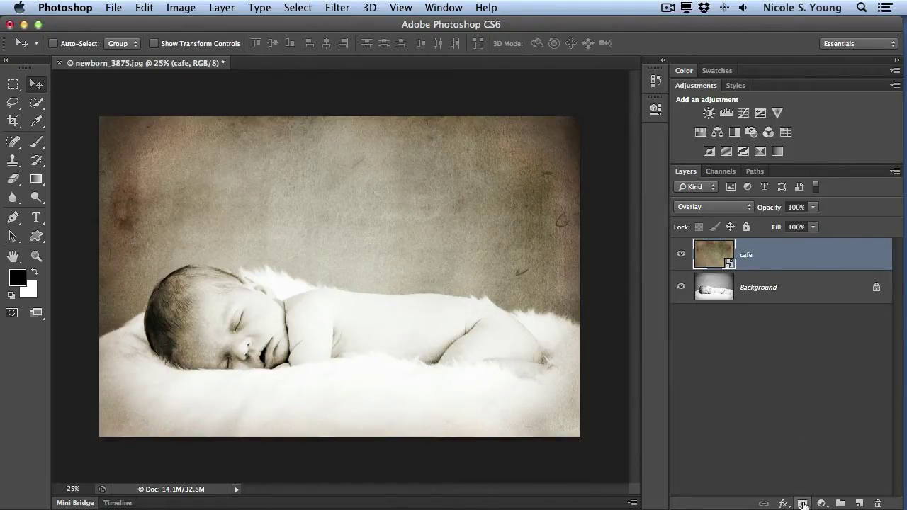
Step: Add a white layer mask to the cafe texture layer
click(802, 504)
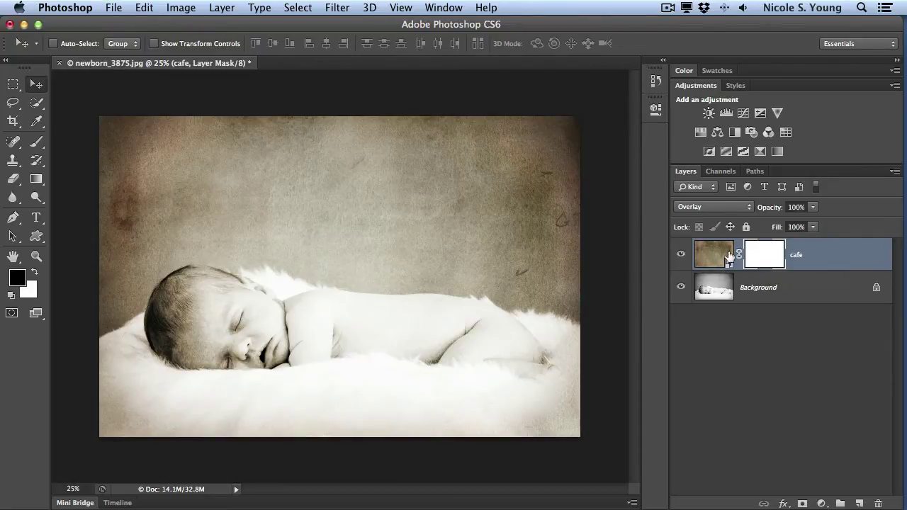
Step: Switch to the Brush tool, keep Normal mode, and lower opacity to 20%
click(37, 143)
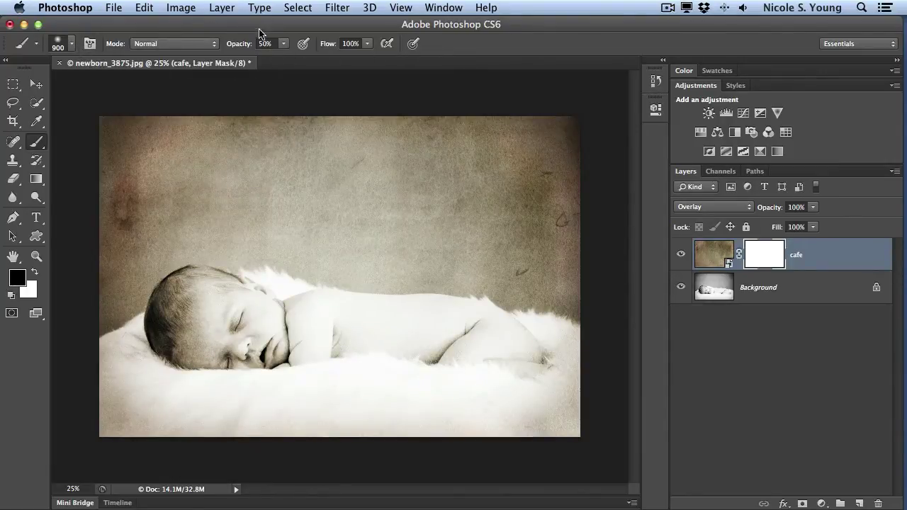
click(201, 47)
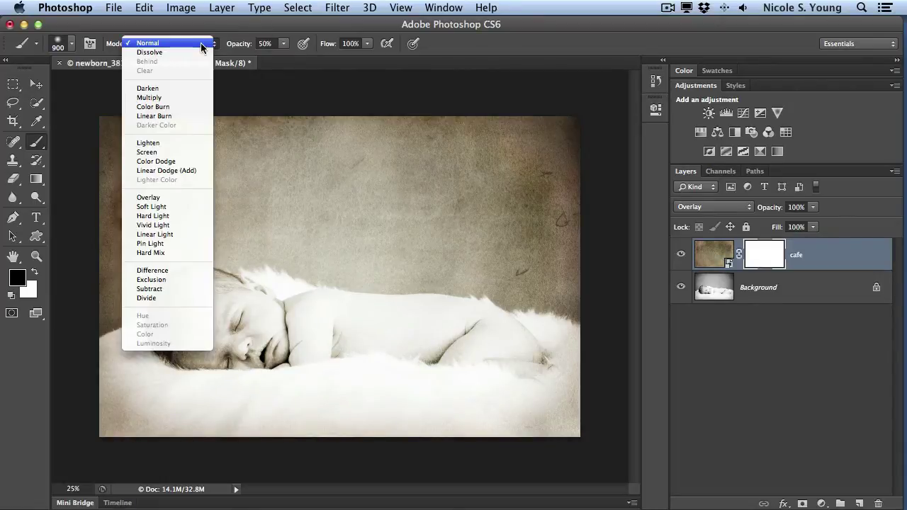
click(207, 44)
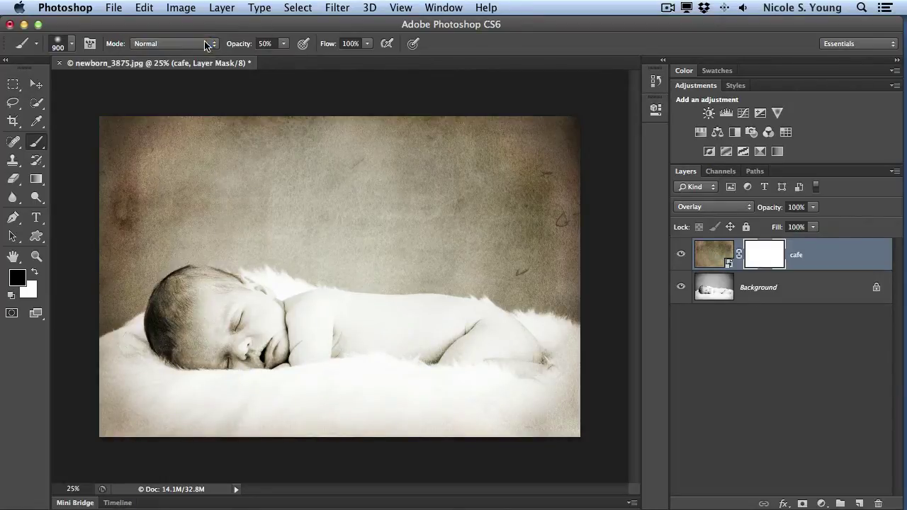
click(284, 44)
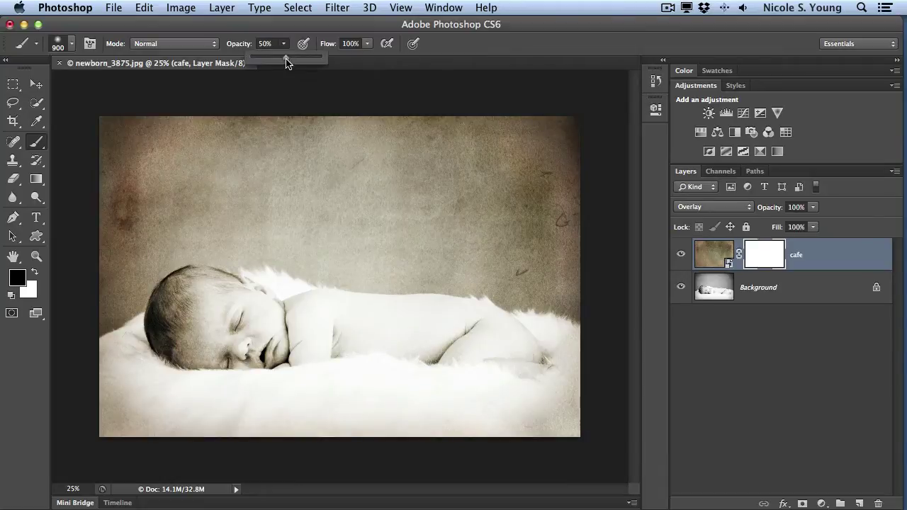
click(284, 46)
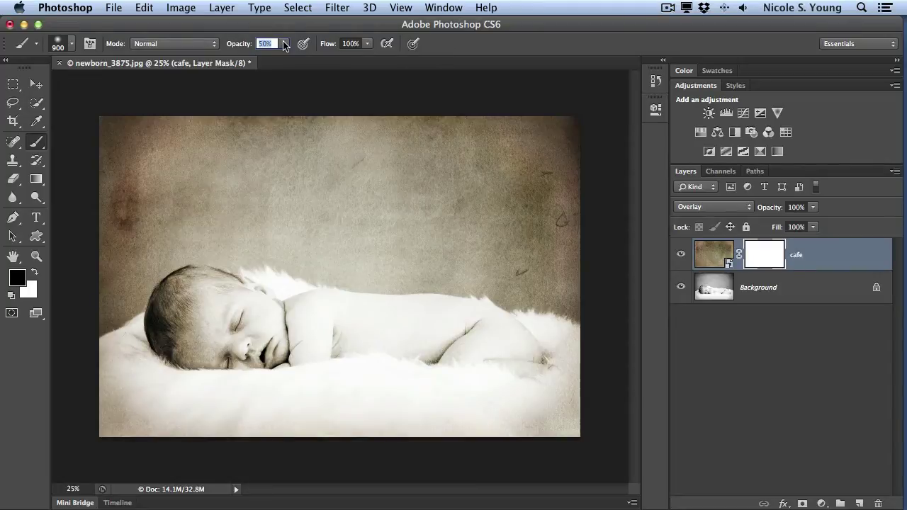
drag(283, 46, 269, 64)
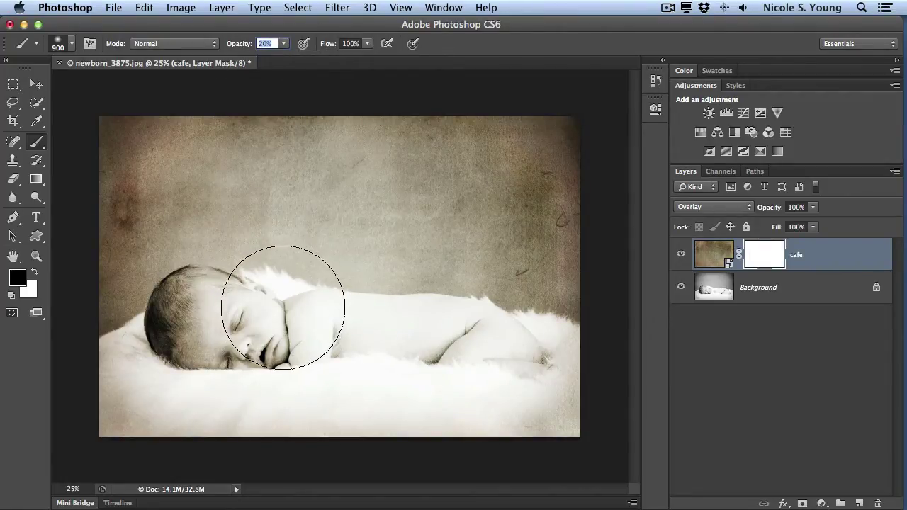
Step: Make the brush a 1000 px, 0% hardness soft round and lightly paint the mask over the baby's face
right_click(273, 295)
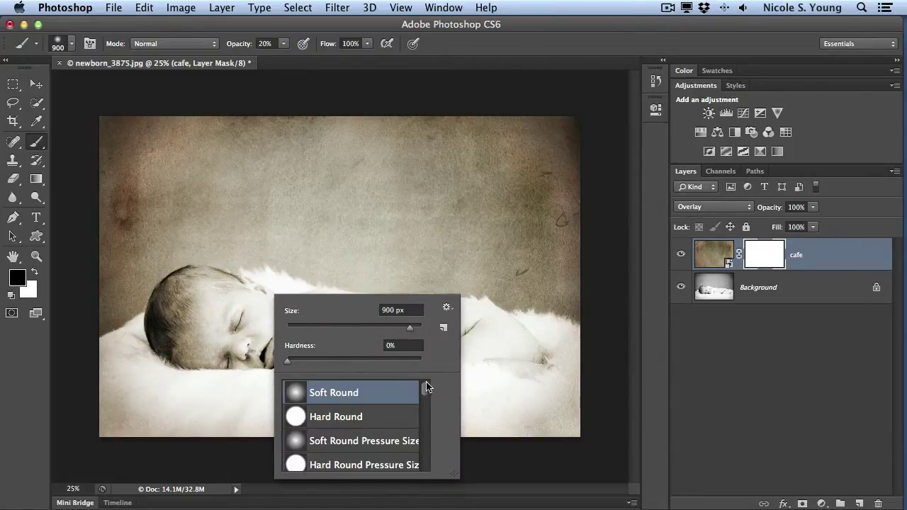
mouse_move(425, 389)
mouse_down()
mouse_move(423, 437)
mouse_move(426, 391)
mouse_up()
click(417, 72)
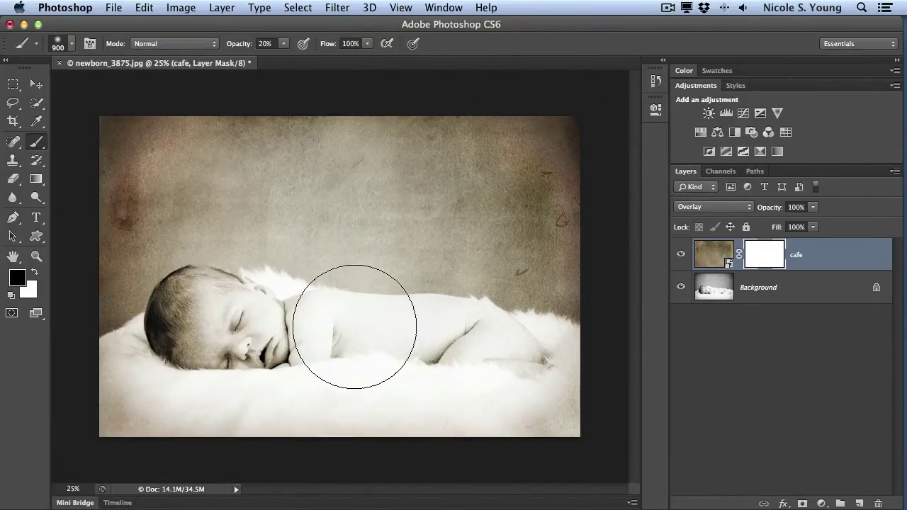
key(bracketleft)
key(bracketleft)
key(bracketleft)
key(bracketleft)
key(bracketleft)
key(bracketleft)
key(bracketleft)
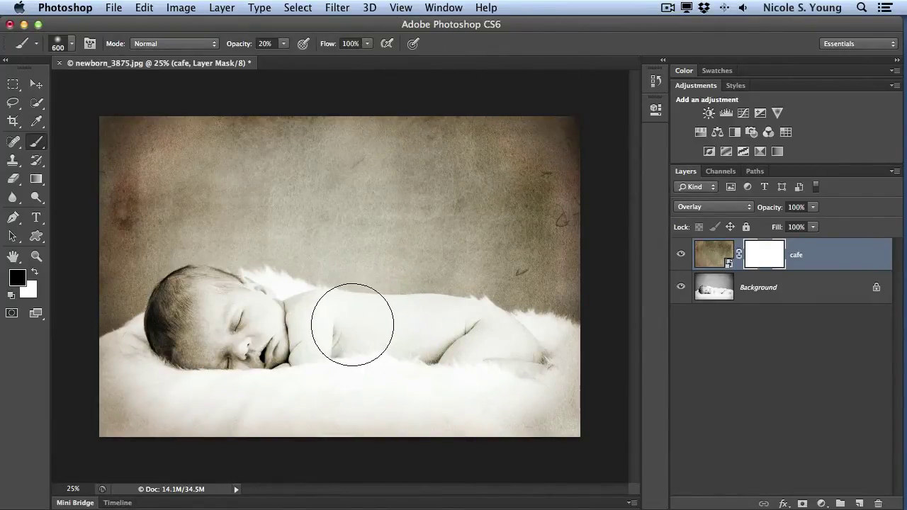
key(bracketright)
key(bracketright)
key(bracketright)
key(bracketright)
key(bracketright)
key(bracketright)
key(bracketright)
key(bracketright)
key(bracketright)
key(bracketright)
key(bracketright)
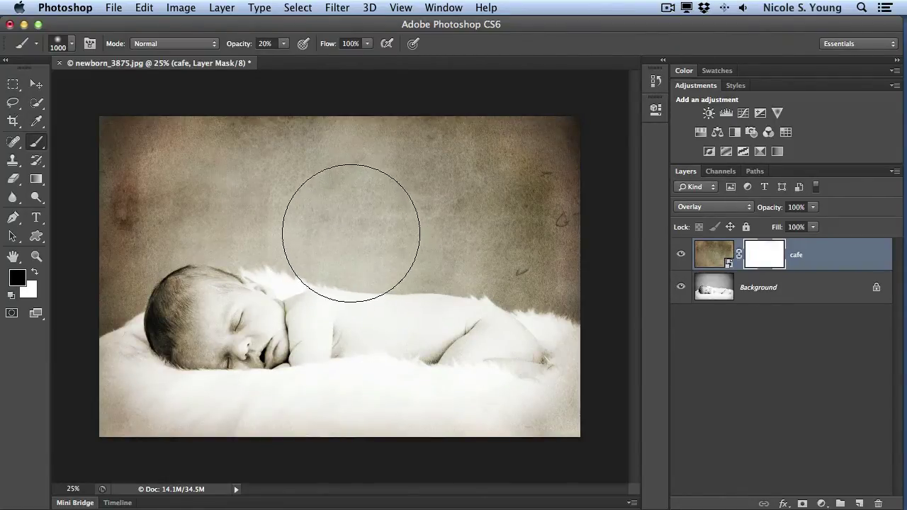
right_click(356, 231)
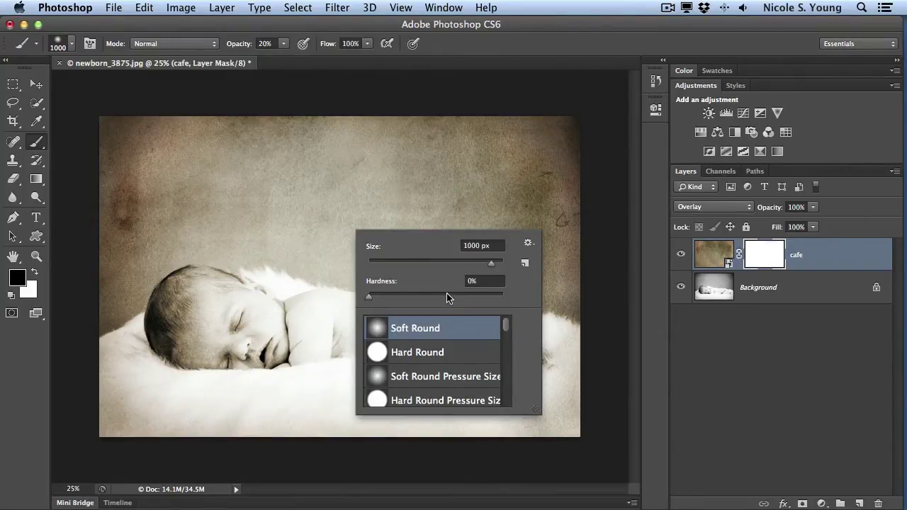
key(Return)
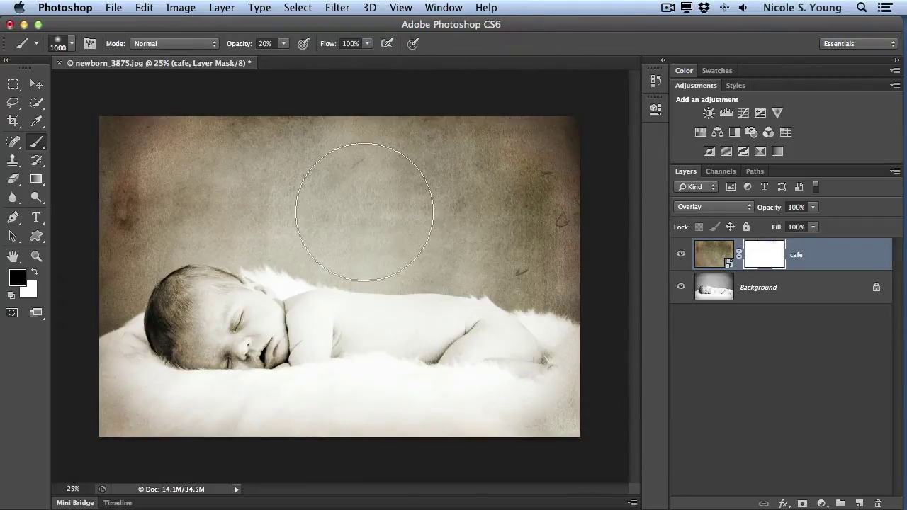
mouse_move(290, 337)
mouse_down()
mouse_move(248, 331)
mouse_move(233, 338)
mouse_move(245, 333)
mouse_up()
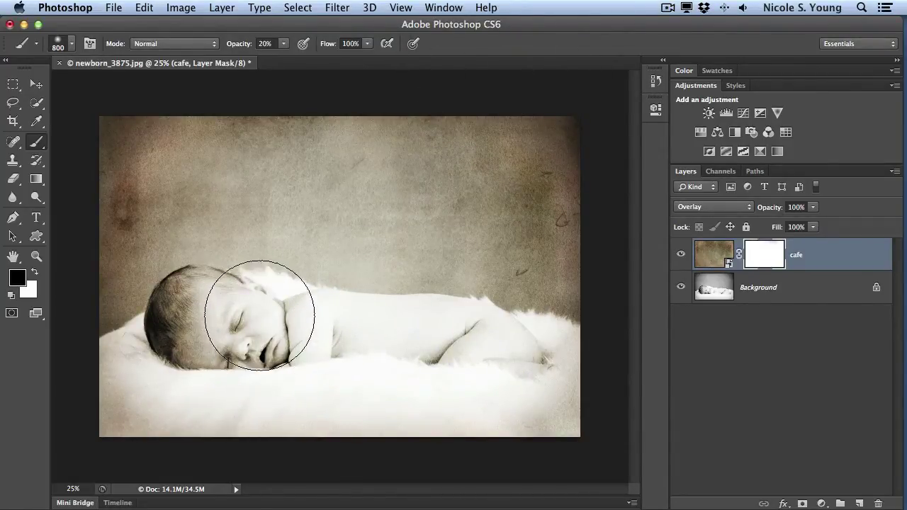
key(bracketleft)
key(bracketleft)
Step: Paint black on the mask with 800 px, then 500 px strokes over the face and lower fur
mouse_move(257, 321)
mouse_down()
mouse_move(269, 305)
mouse_move(263, 329)
mouse_move(226, 320)
mouse_move(210, 337)
mouse_move(522, 359)
mouse_move(208, 308)
mouse_move(223, 334)
mouse_up()
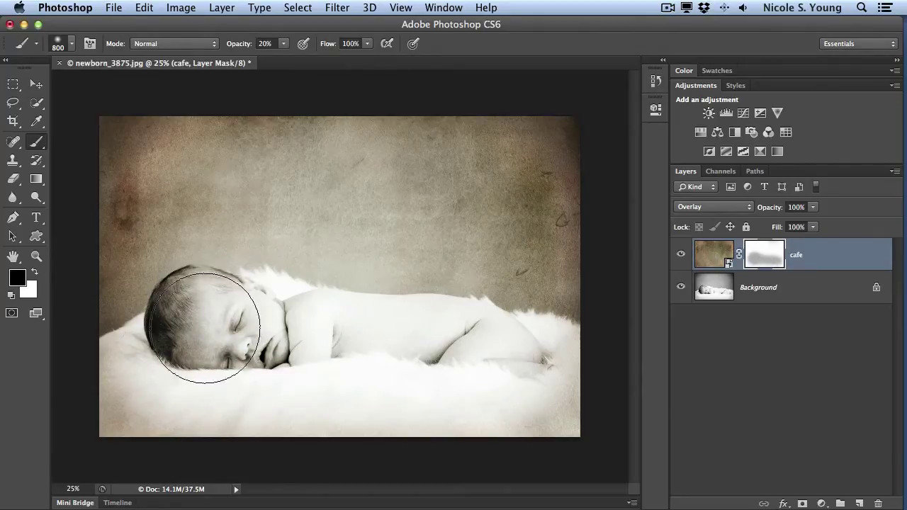
key(bracketleft)
key(bracketleft)
key(bracketleft)
mouse_move(233, 348)
mouse_down()
mouse_move(205, 323)
mouse_move(209, 344)
mouse_move(219, 308)
mouse_move(251, 327)
mouse_move(223, 341)
mouse_move(181, 334)
mouse_move(237, 350)
mouse_move(305, 331)
mouse_move(368, 343)
mouse_move(437, 326)
mouse_move(505, 362)
mouse_move(581, 334)
mouse_up()
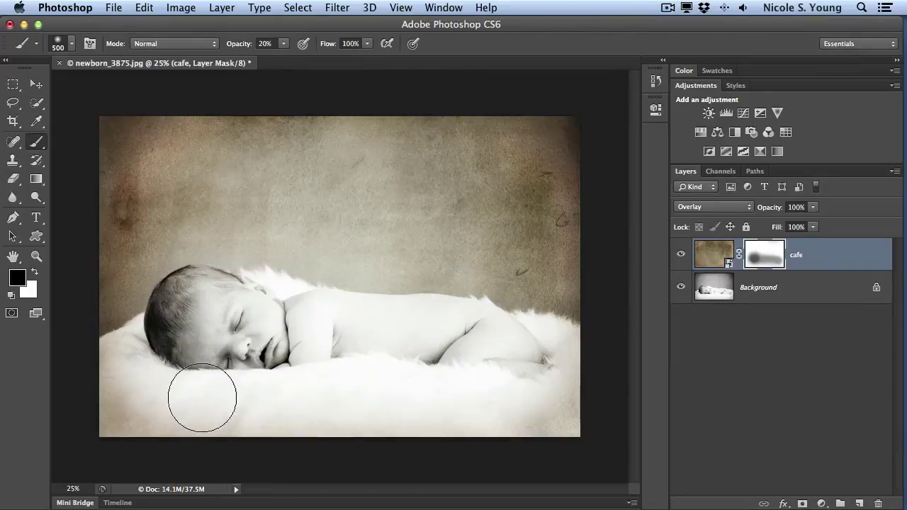
mouse_move(202, 398)
mouse_down()
mouse_move(266, 360)
mouse_move(365, 380)
mouse_move(544, 356)
mouse_move(426, 352)
mouse_up()
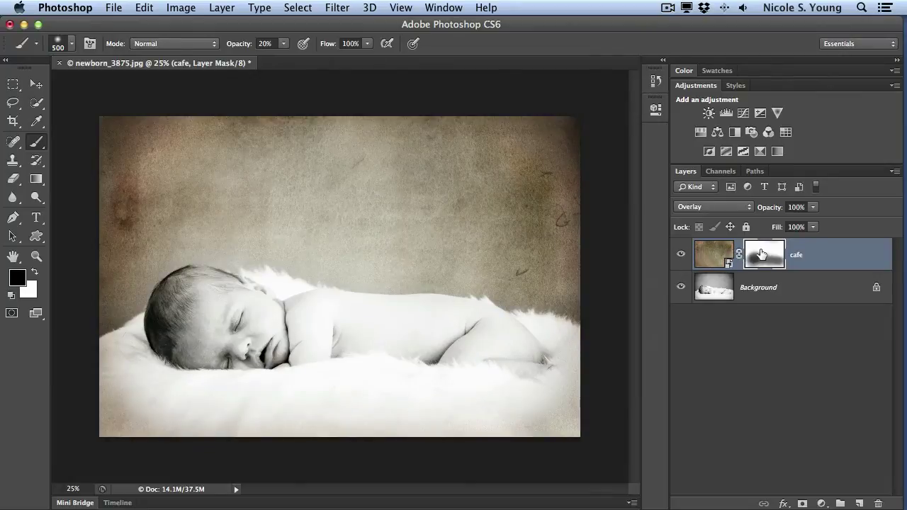
shift+click(762, 255)
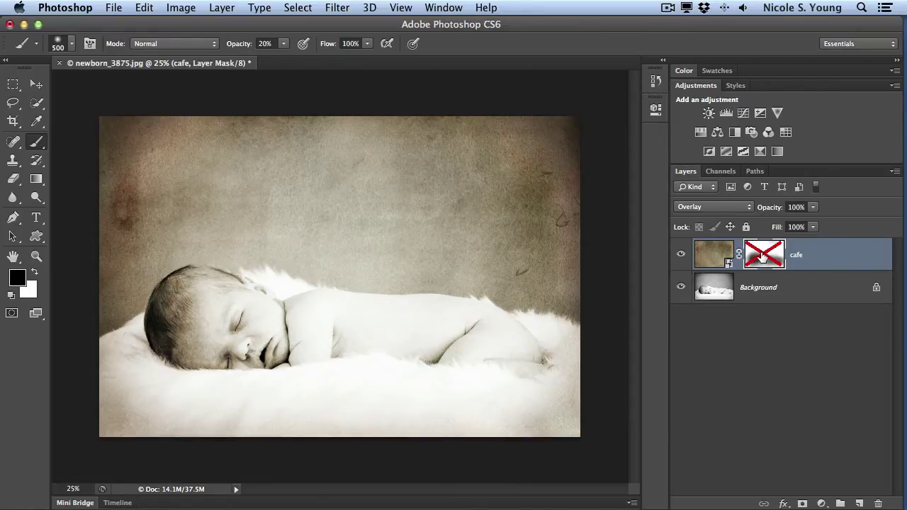
shift+click(765, 257)
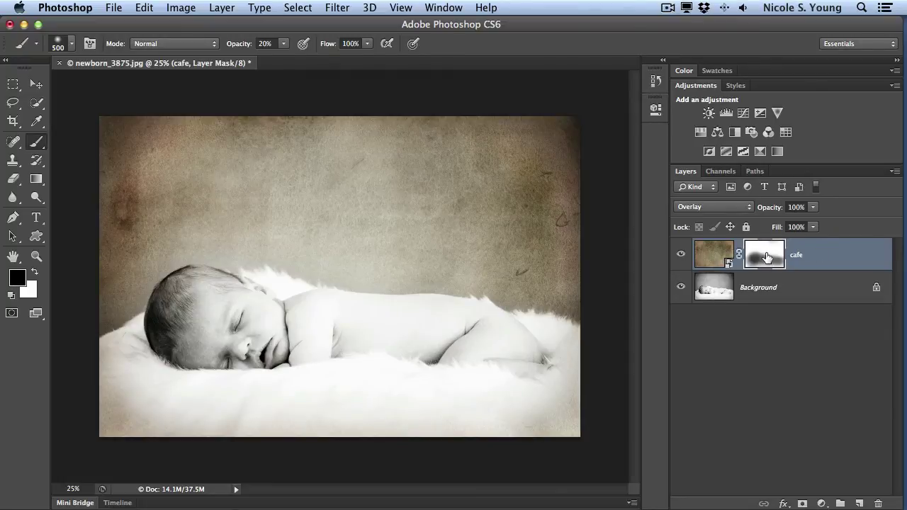
Step: Open the Properties panel for the cafe layer mask from the Window menu
click(446, 7)
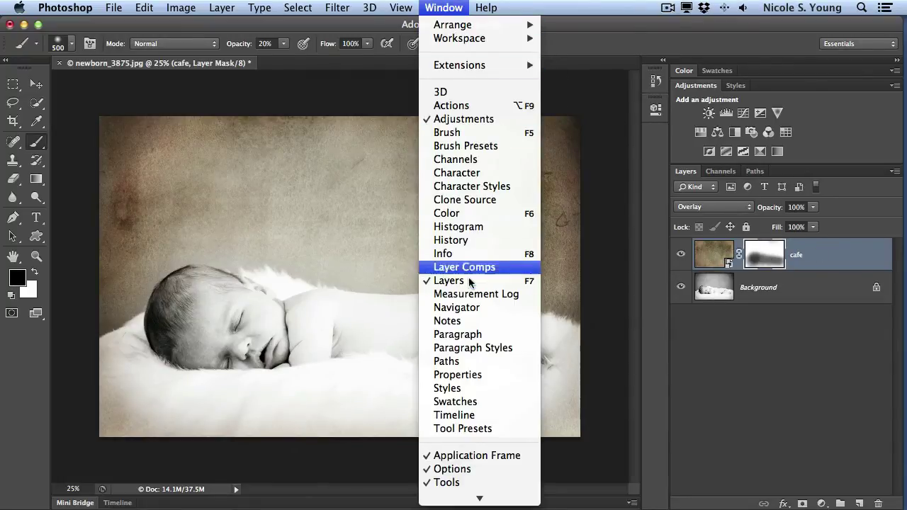
click(508, 375)
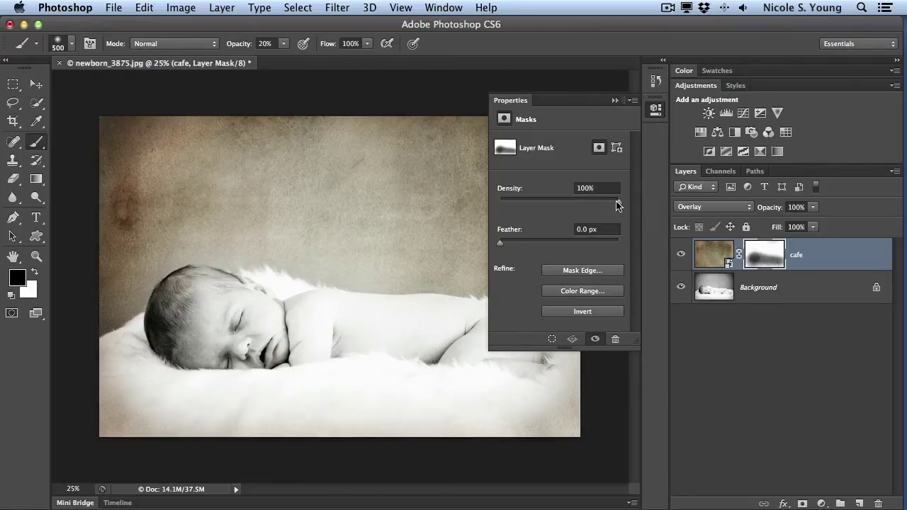
Step: Compare mask density at 0% and 100%, then settle on 81%
drag(617, 207, 492, 201)
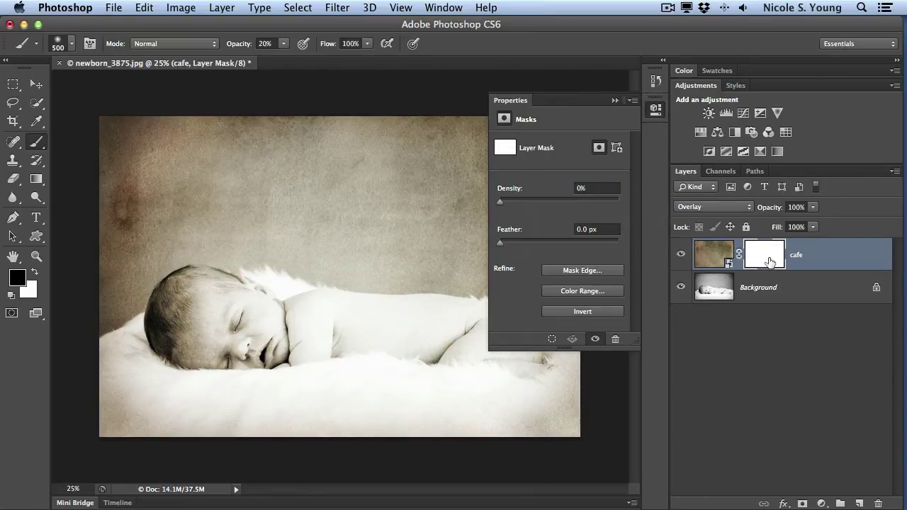
drag(501, 205, 613, 217)
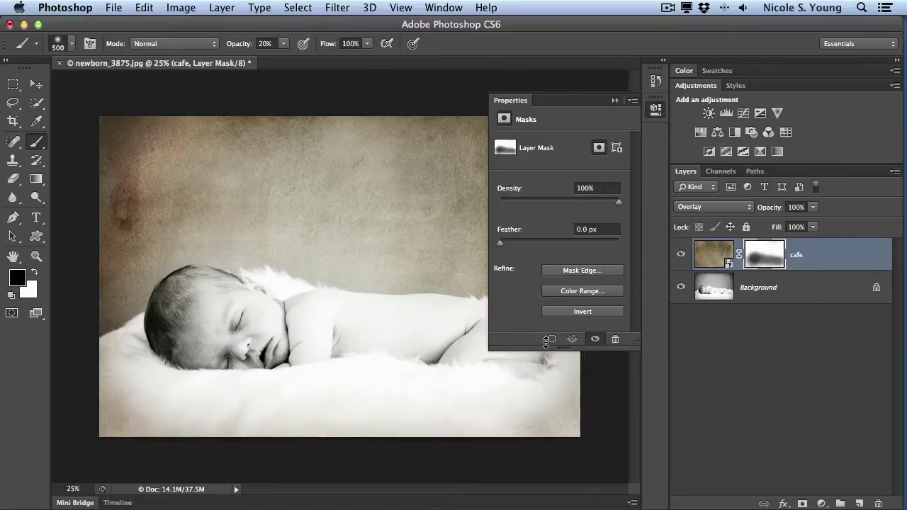
drag(618, 206, 596, 204)
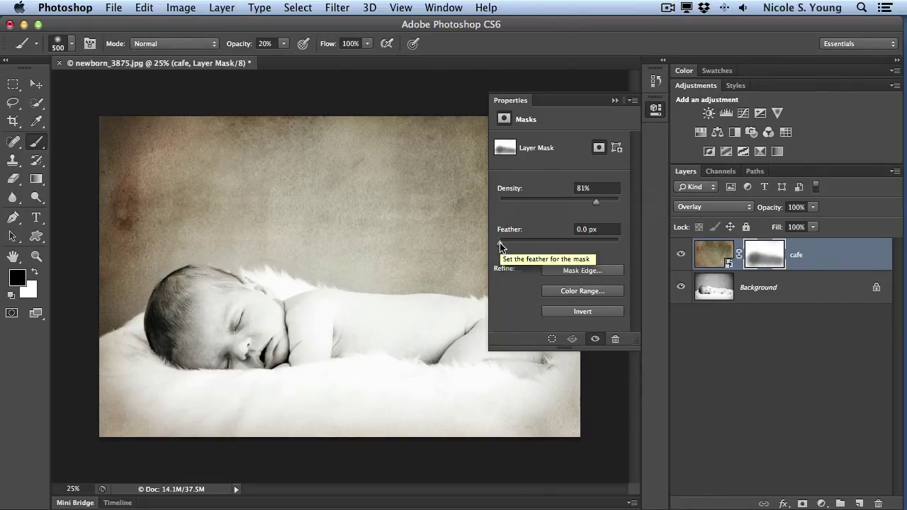
Step: Try several feather values on the cafe mask, previewing the overlay, and settle on 98.3 px
drag(501, 245, 614, 246)
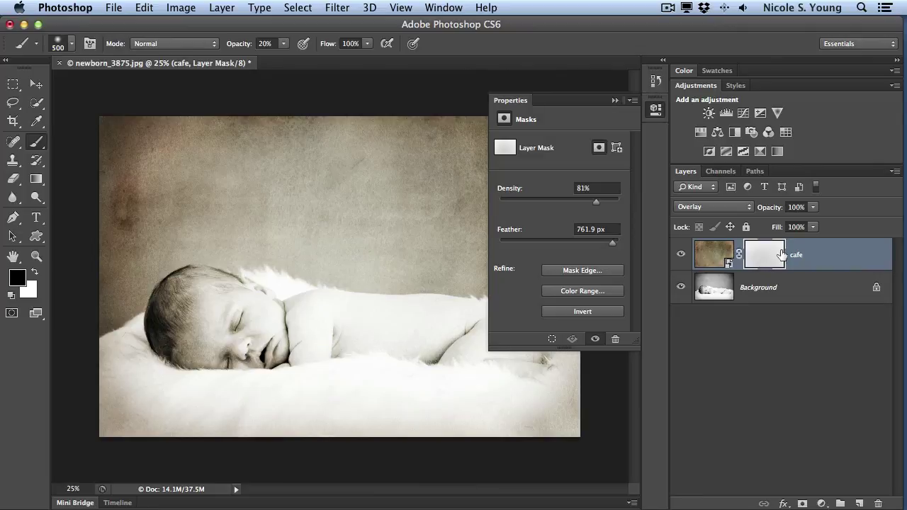
drag(614, 242, 553, 249)
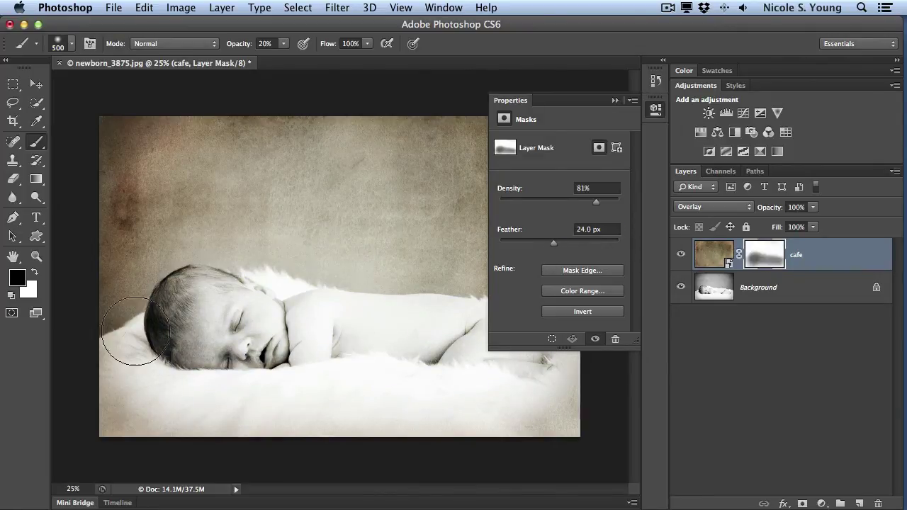
click(595, 276)
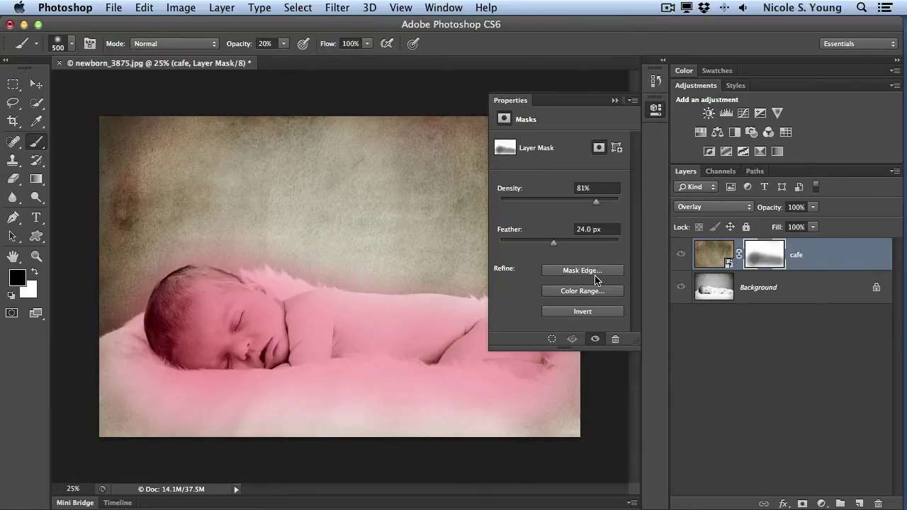
drag(553, 245, 500, 250)
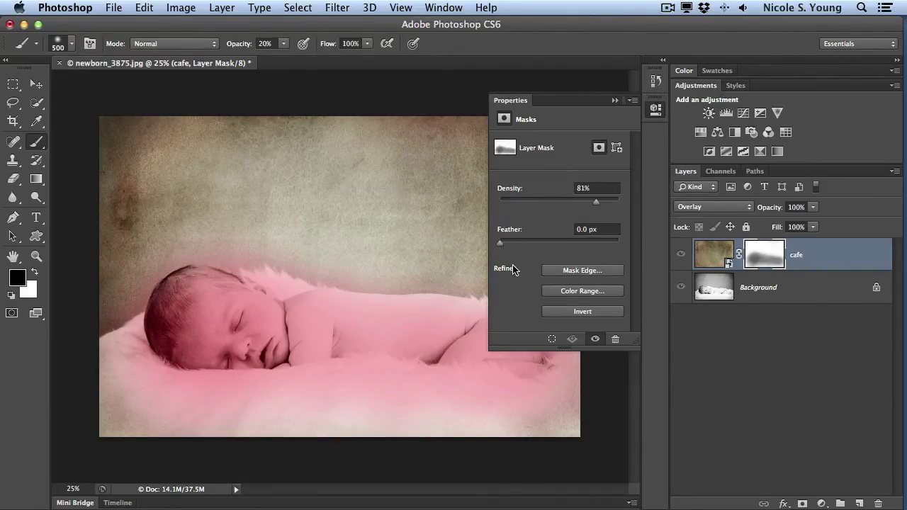
click(591, 244)
click(594, 244)
drag(596, 245, 576, 248)
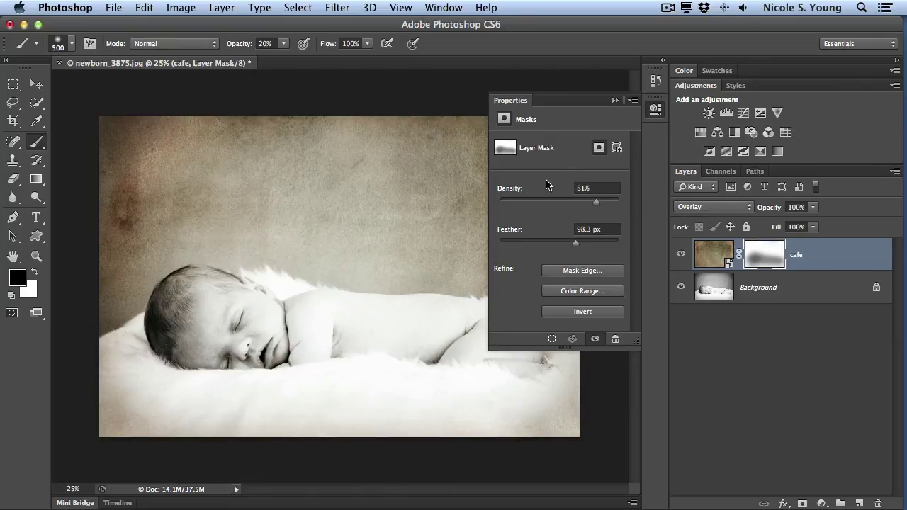